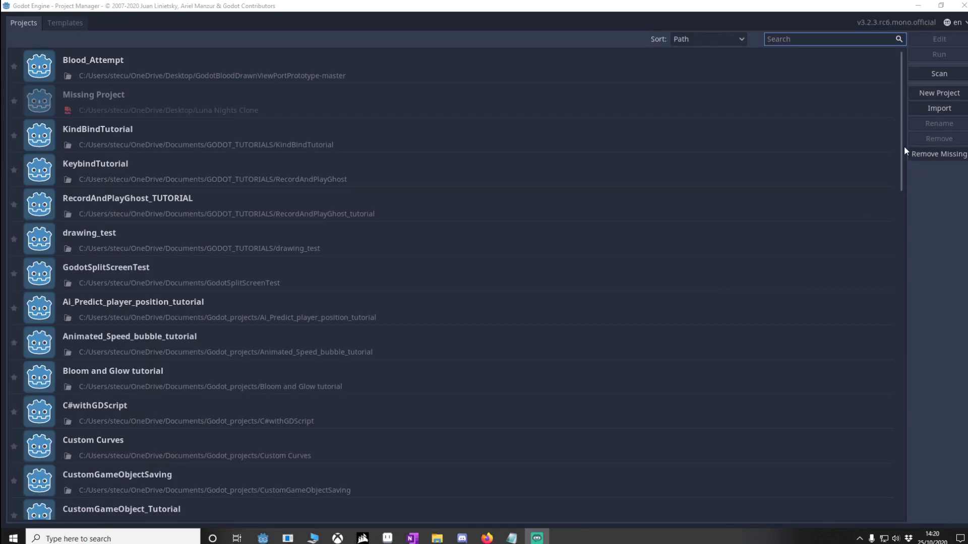
Open Rungeon and set sprites/creatures/bat/fly/sBat_0.png as the project icon in Project Settings
drag(903, 146, 914, 525)
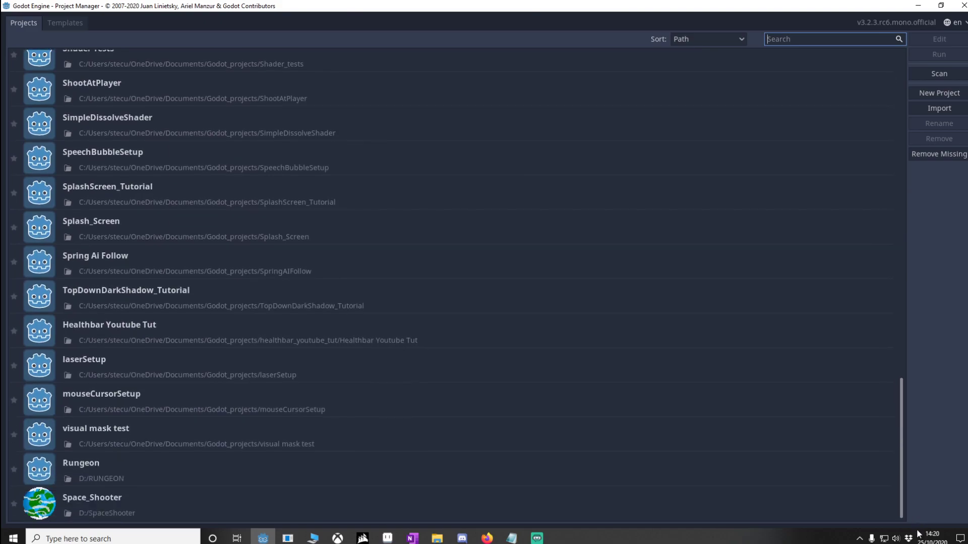
double_click(89, 465)
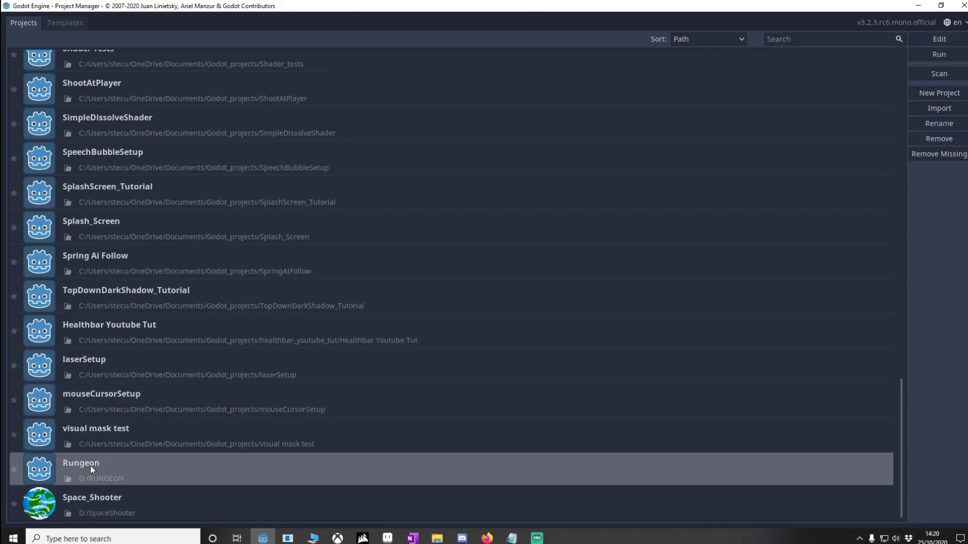
click(49, 22)
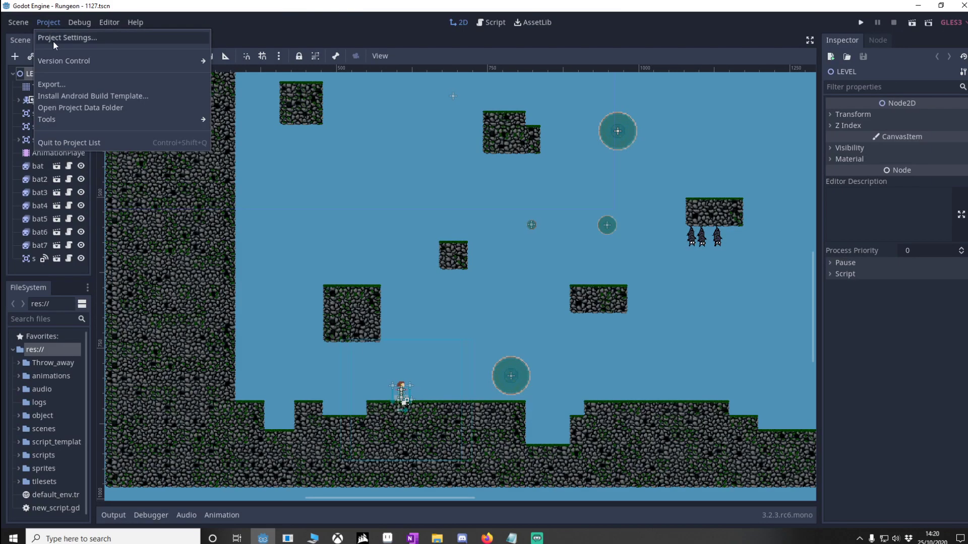
click(53, 39)
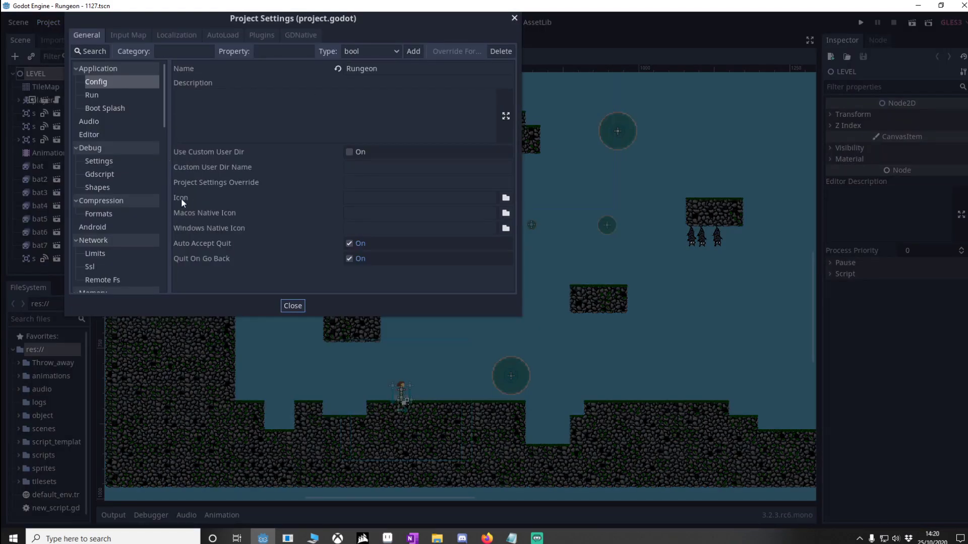
click(506, 200)
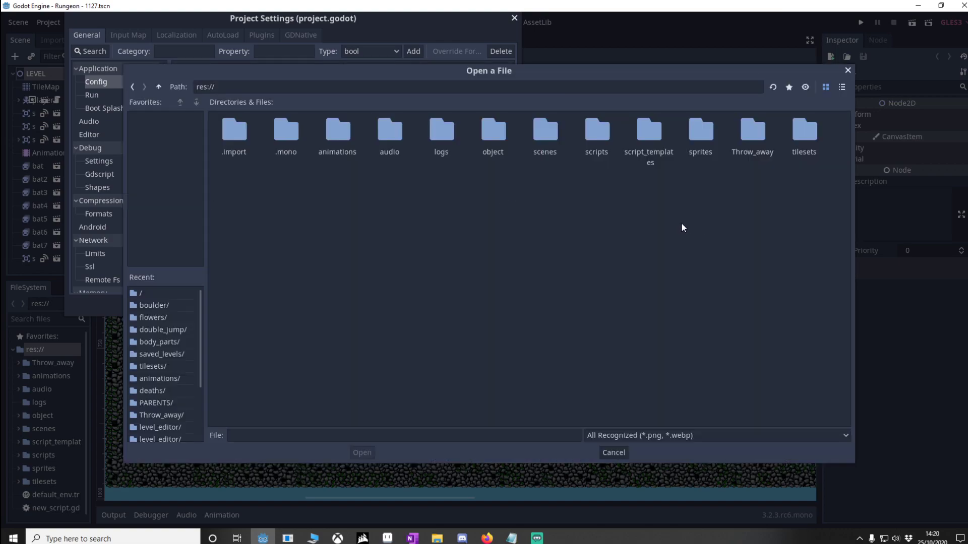
double_click(700, 132)
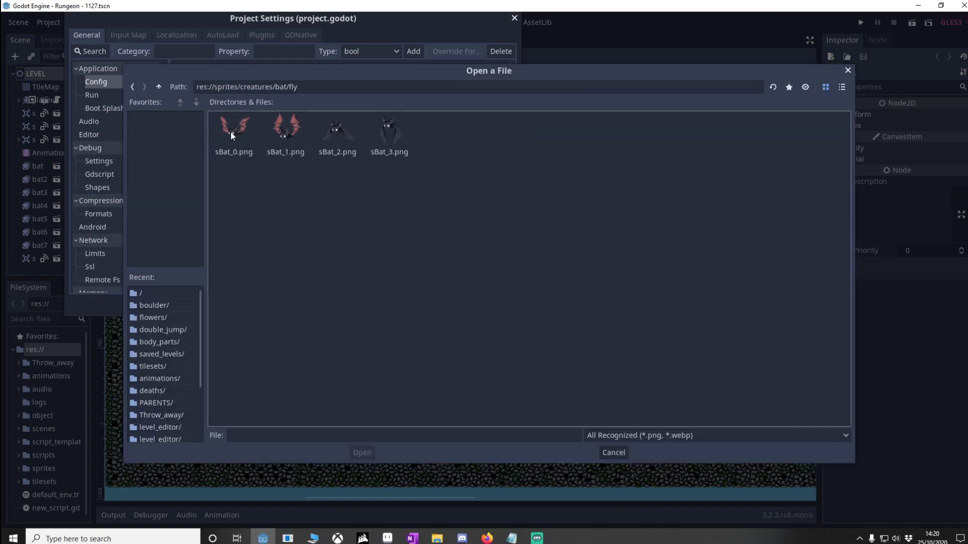
click(236, 133)
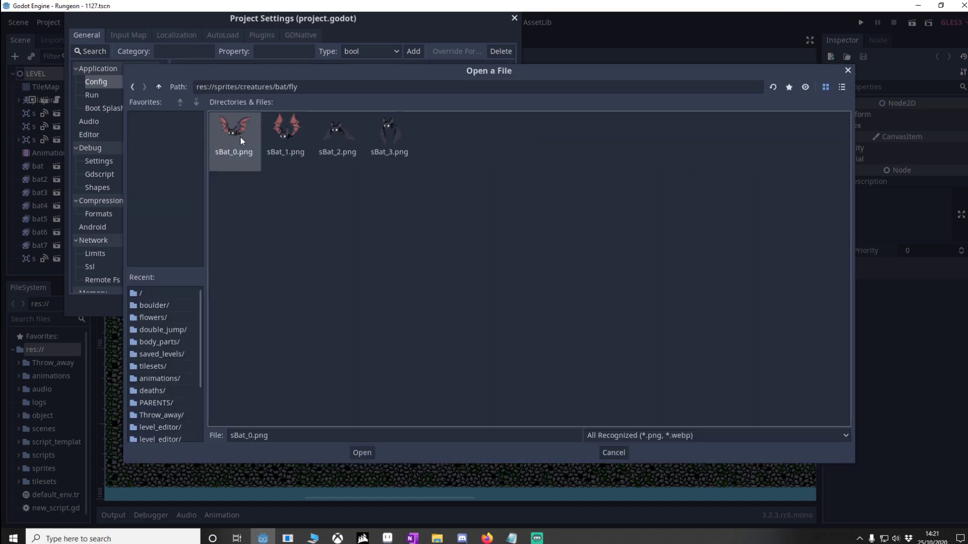
click(362, 452)
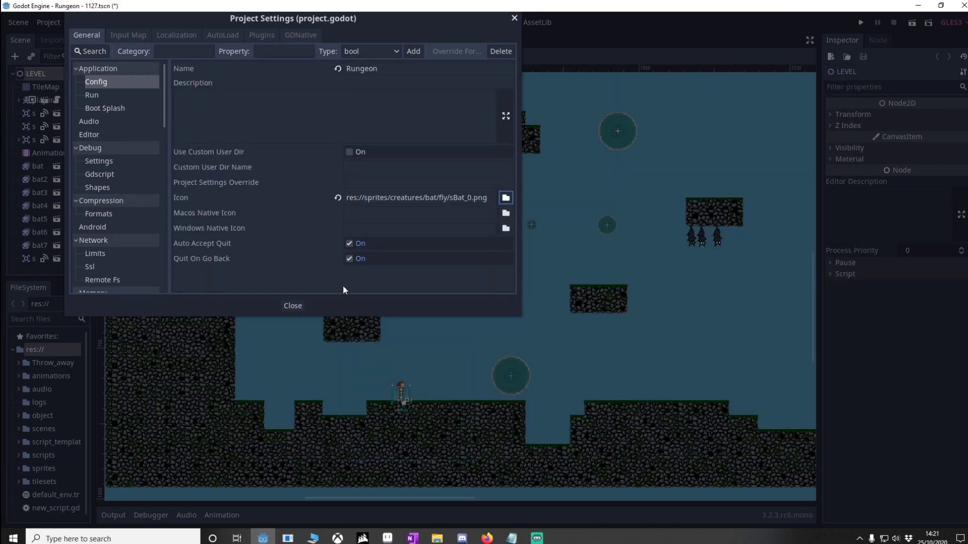
click(291, 304)
Save and close the project to the Project List, then reopen Rungeon
click(48, 23)
click(77, 141)
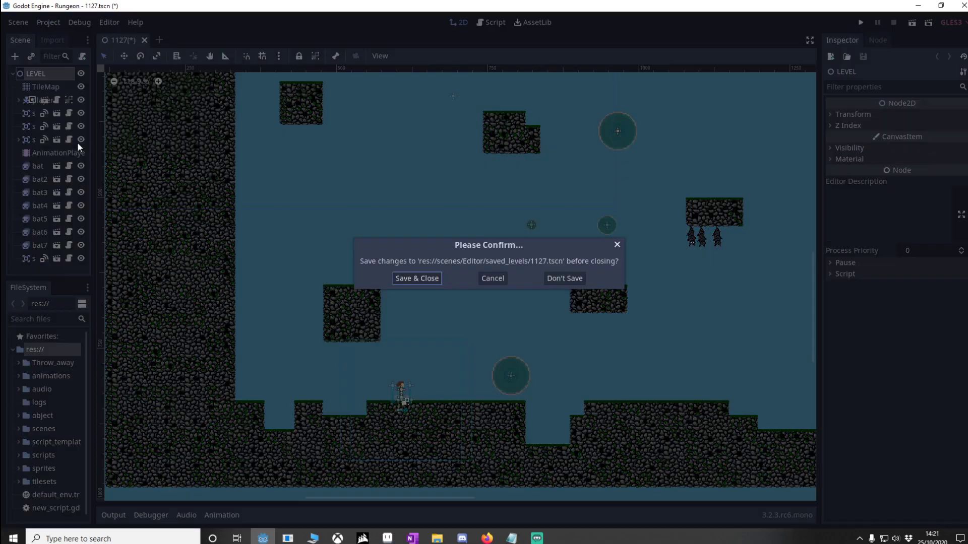
click(418, 279)
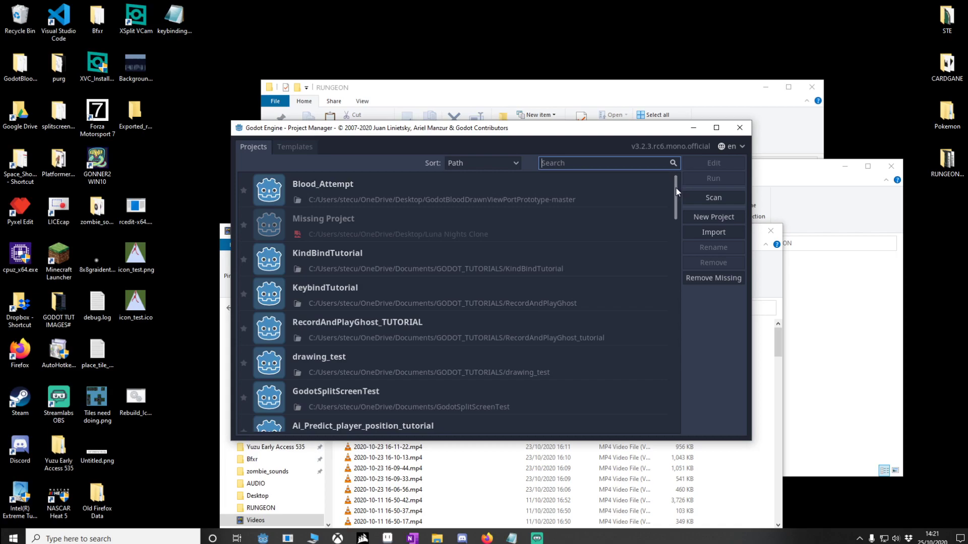
drag(675, 187, 687, 426)
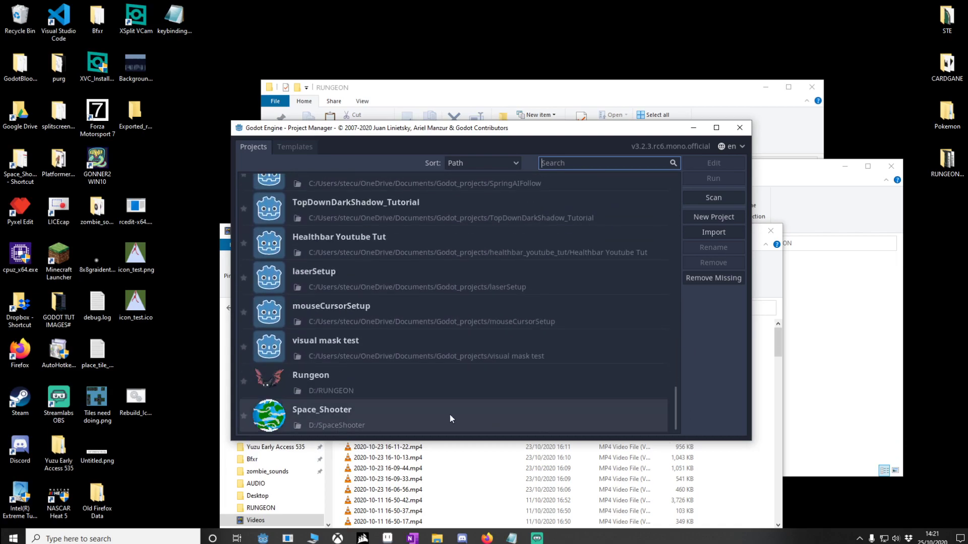
double_click(380, 384)
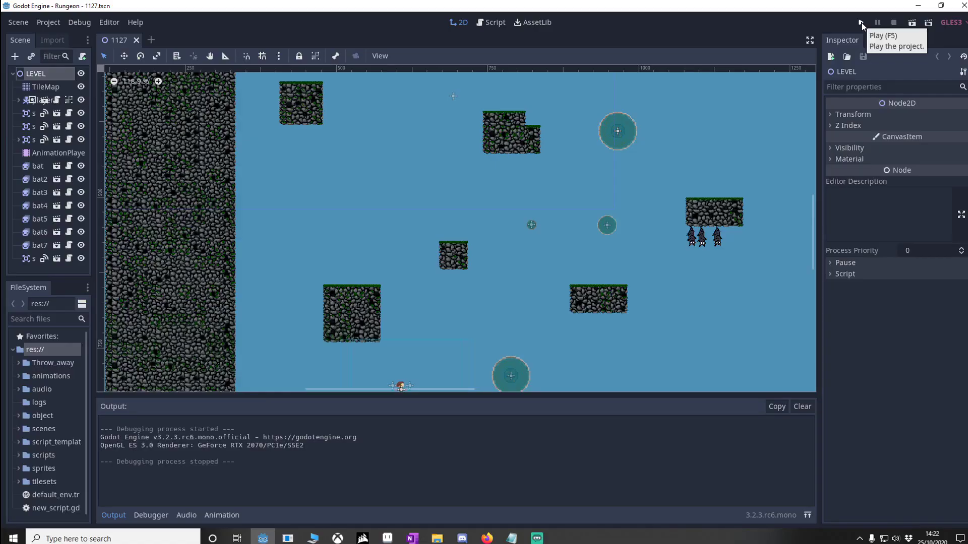
Test-run the game, then set tree_alive.png as the boot splash image and preview it with F5
click(861, 24)
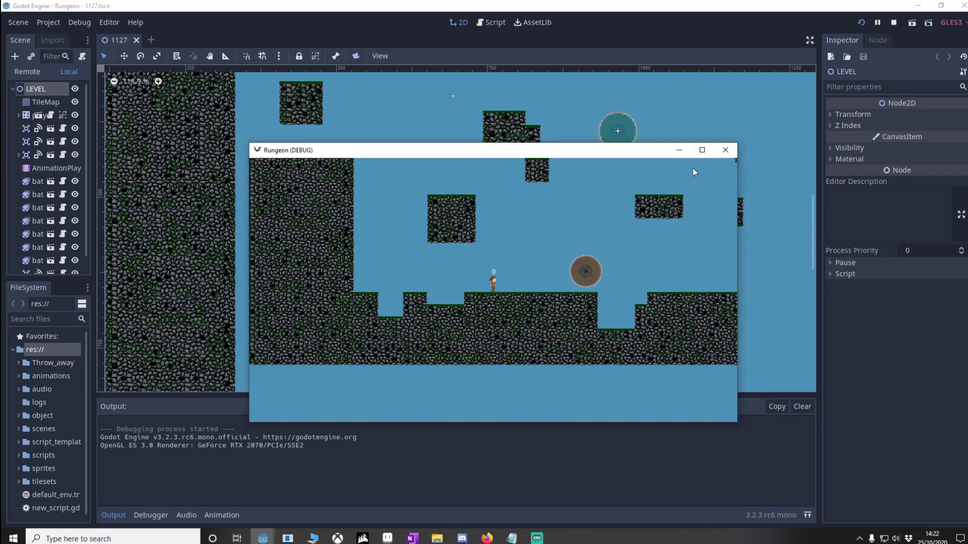
click(726, 151)
click(47, 26)
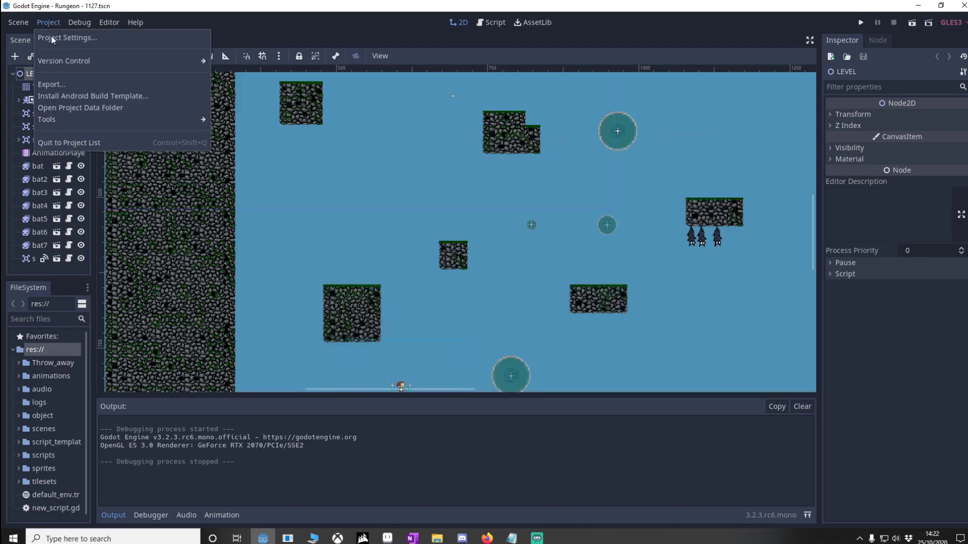
click(50, 35)
click(106, 109)
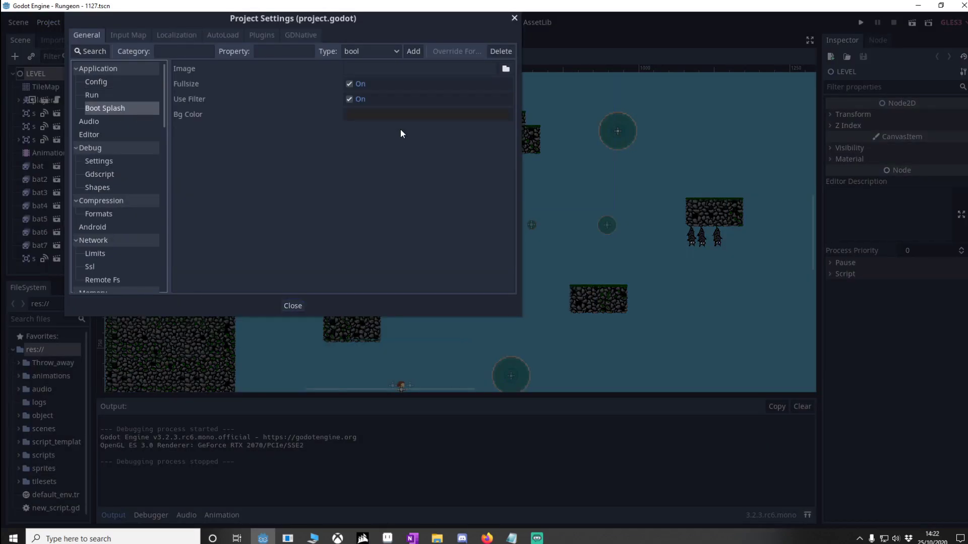
click(506, 69)
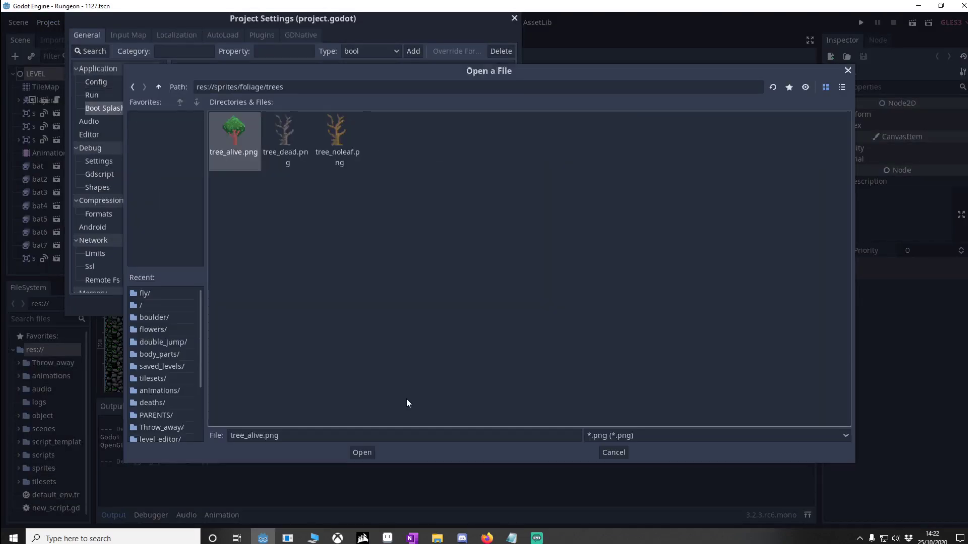
click(362, 453)
key(F5)
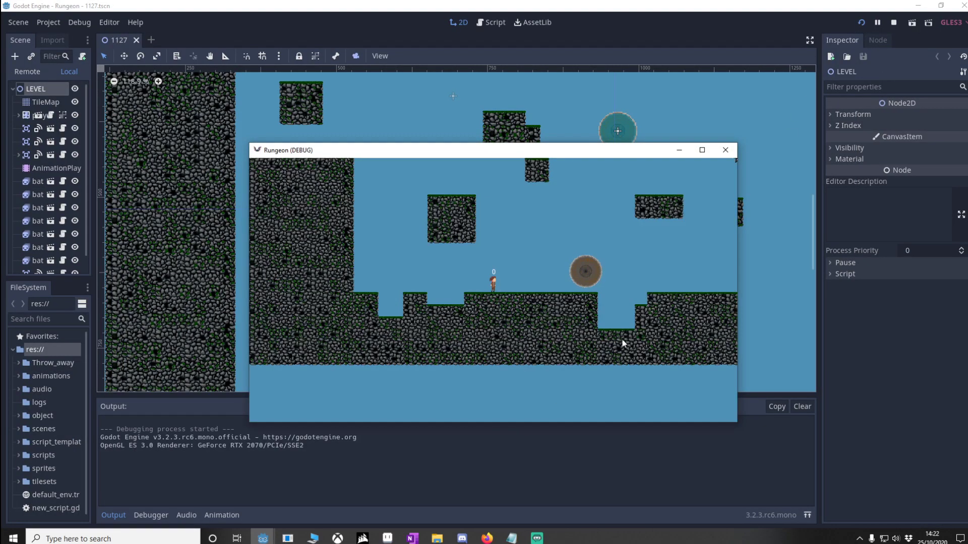
key(F8)
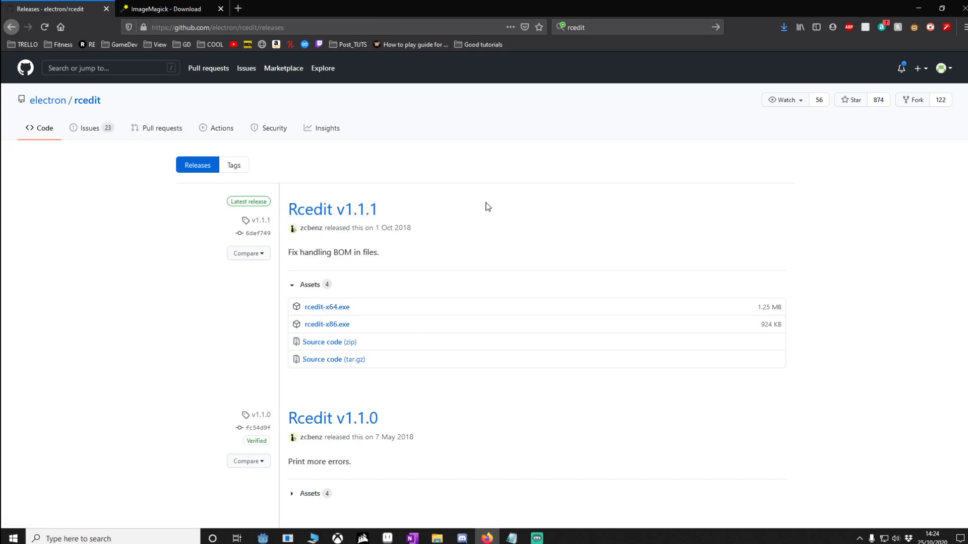
key(ctrl+l)
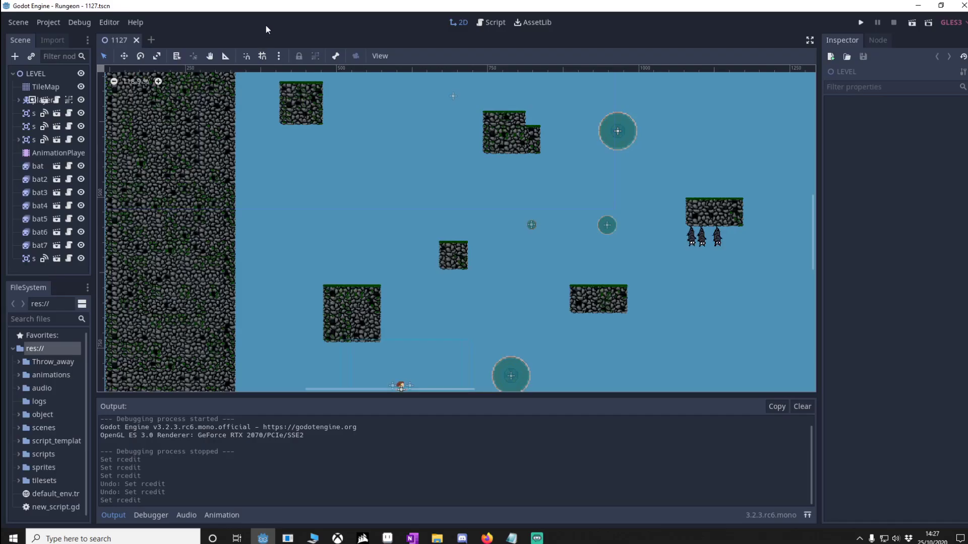
Set Editor Settings' Windows export Rcedit path to Desktop/rcedit-x64.exe
click(109, 23)
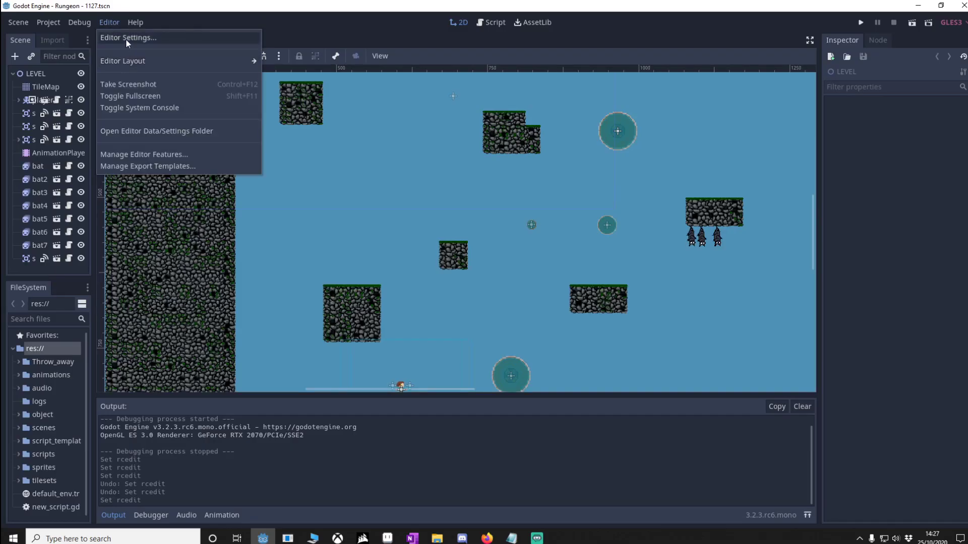
click(126, 38)
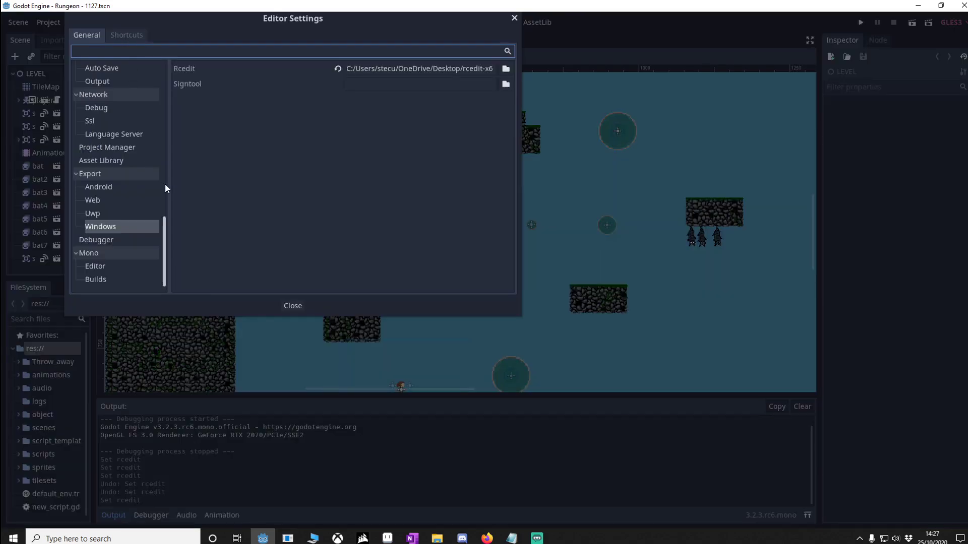
click(115, 226)
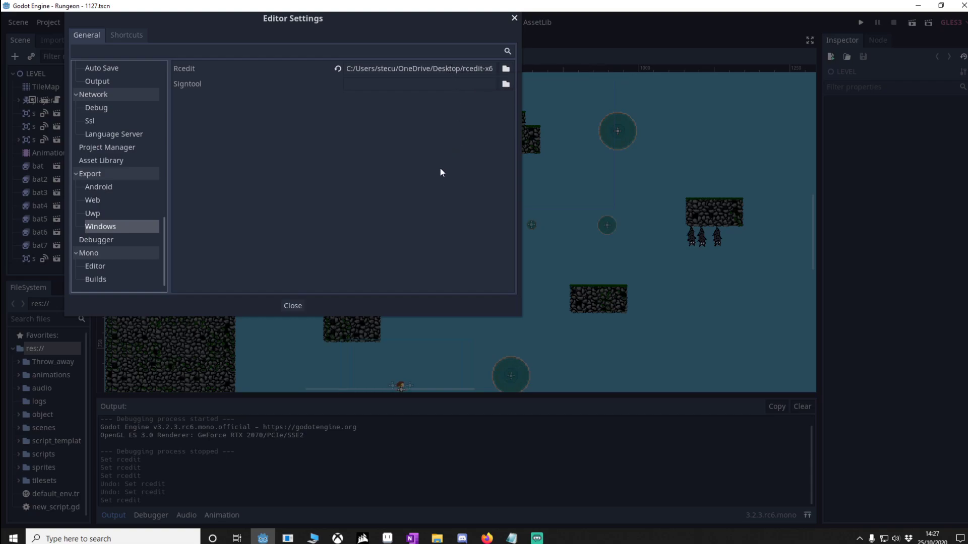
click(506, 69)
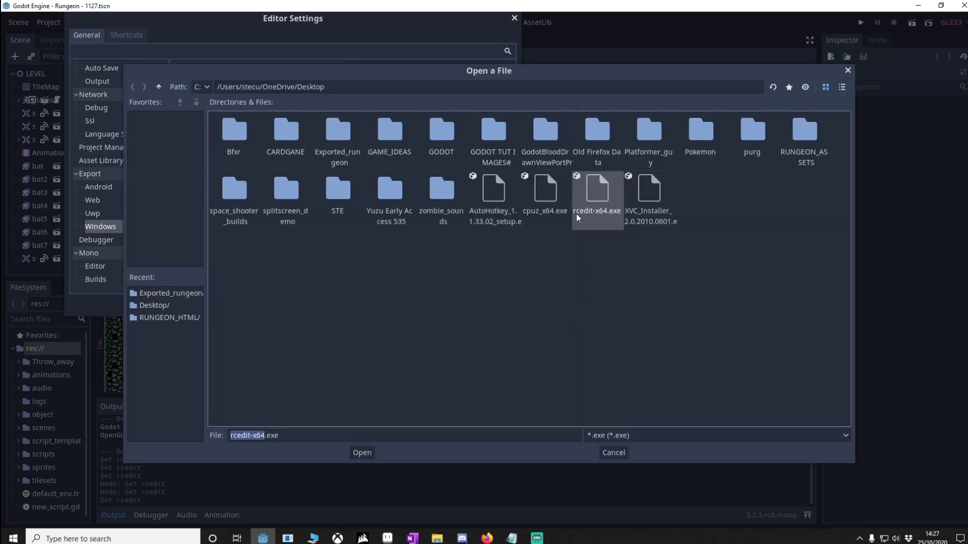
click(362, 453)
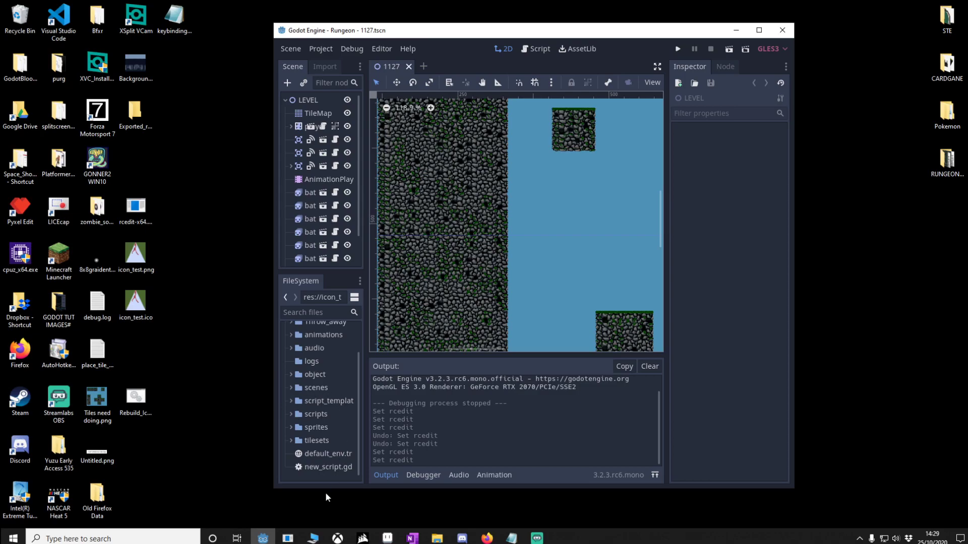
Open the project folder in File Explorer and copy icon_test.png and icon_test.ico into it
right_click(319, 474)
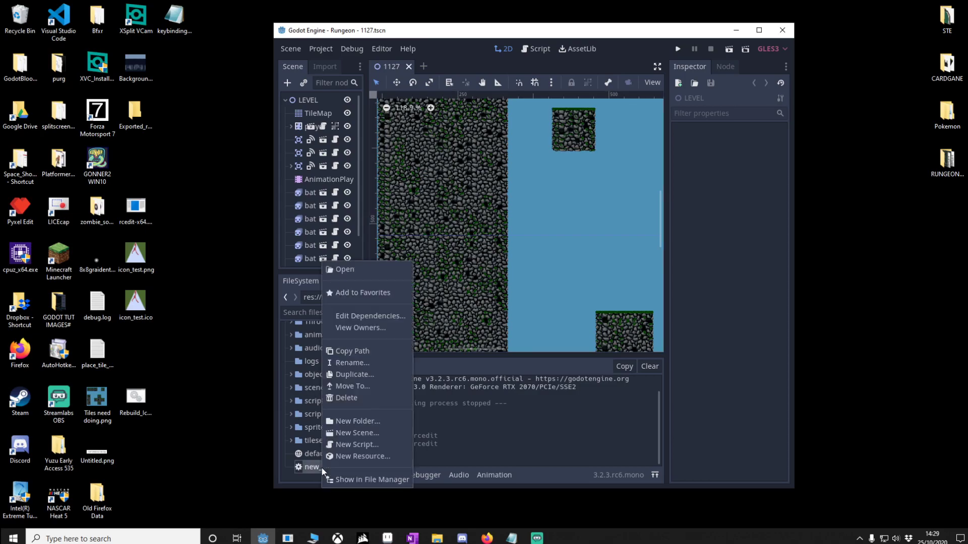
click(377, 480)
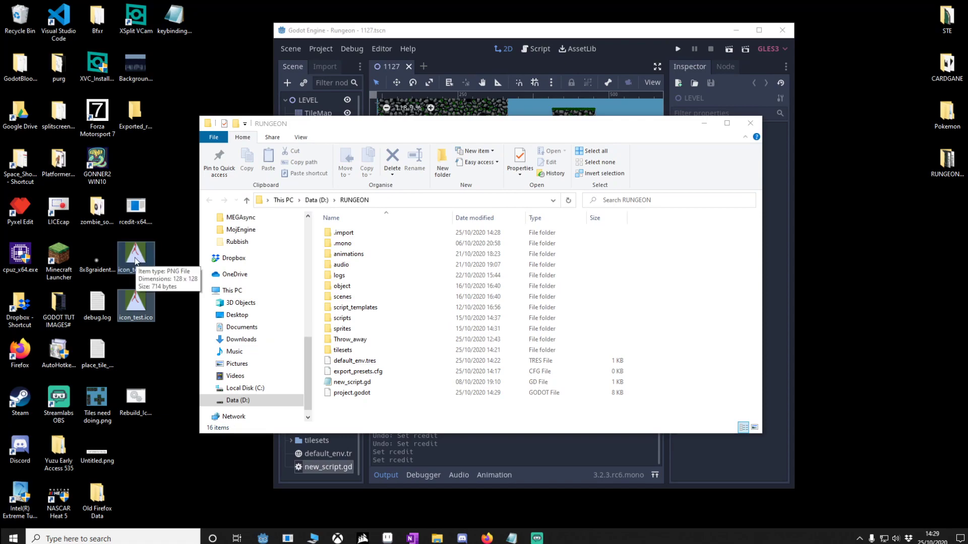
drag(135, 261, 380, 399)
click(329, 460)
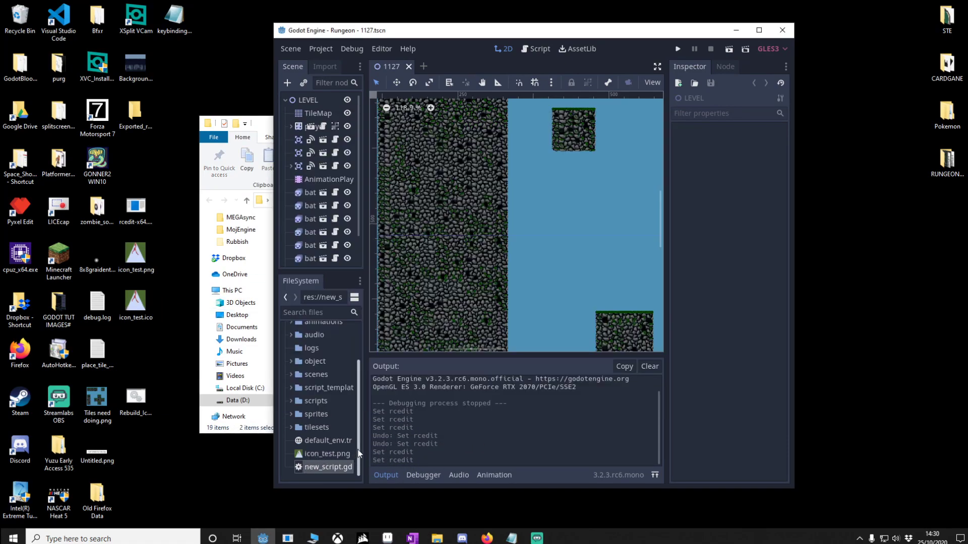
Maximize Godot and choose icon_test.ico as Application > Config's Windows Native Icon
click(759, 30)
click(47, 23)
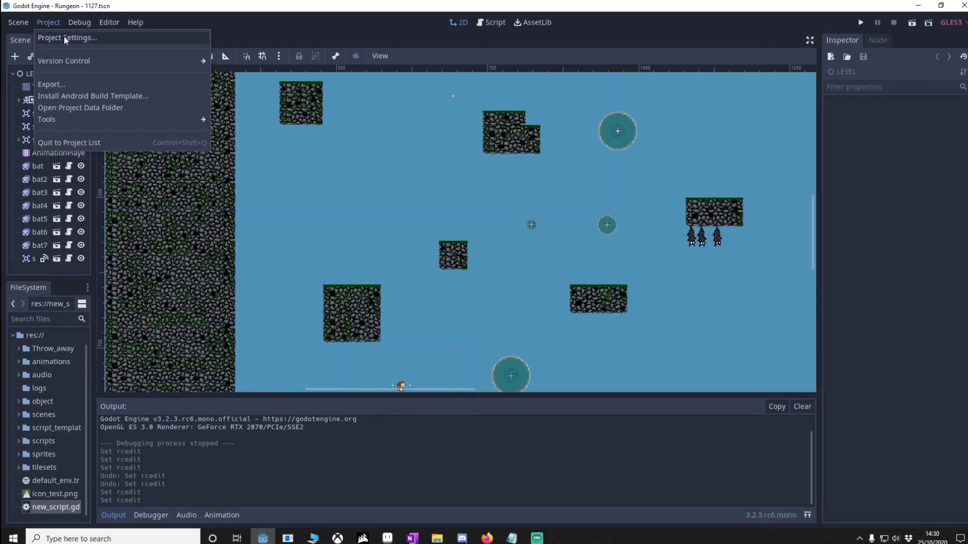
click(63, 37)
click(89, 82)
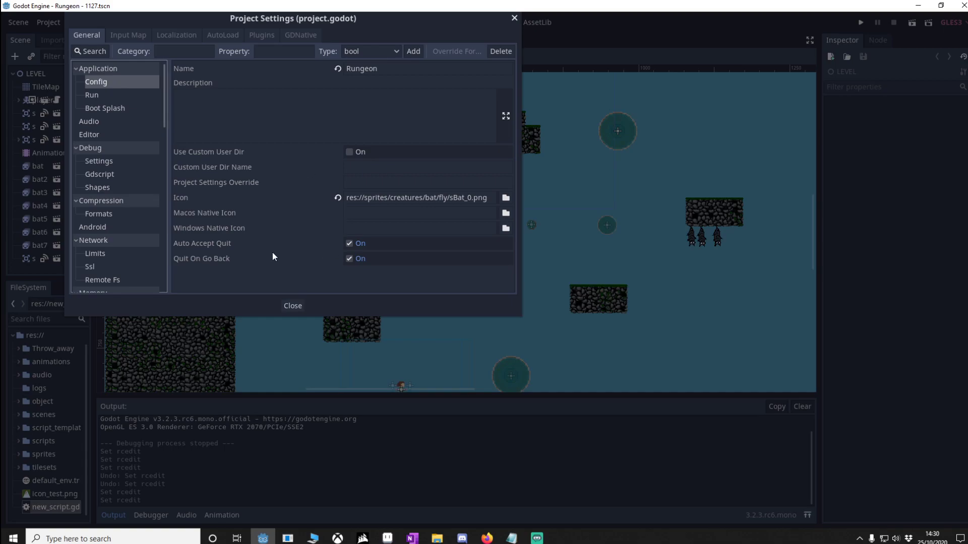
click(505, 229)
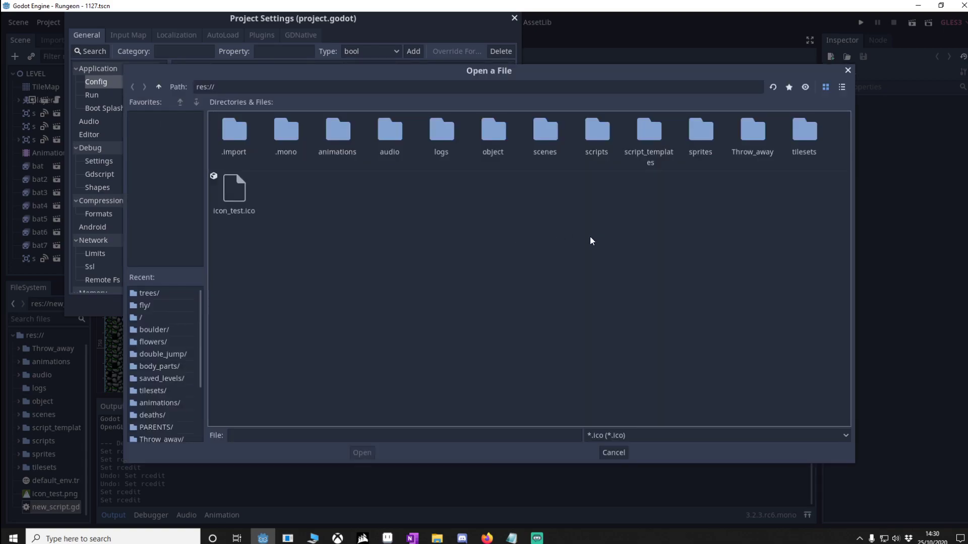
click(233, 192)
click(362, 452)
click(292, 308)
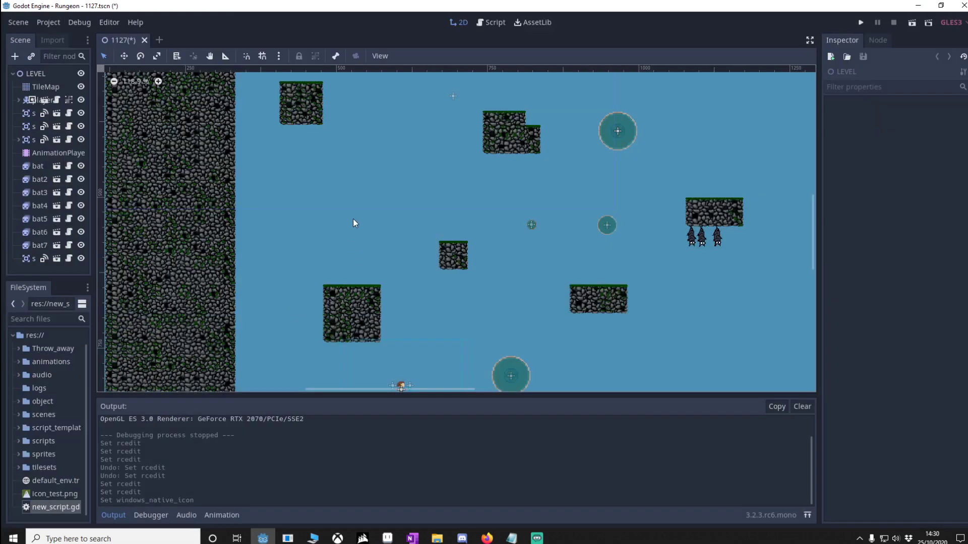
Add a Windows Desktop preset in the Export dialog
click(49, 23)
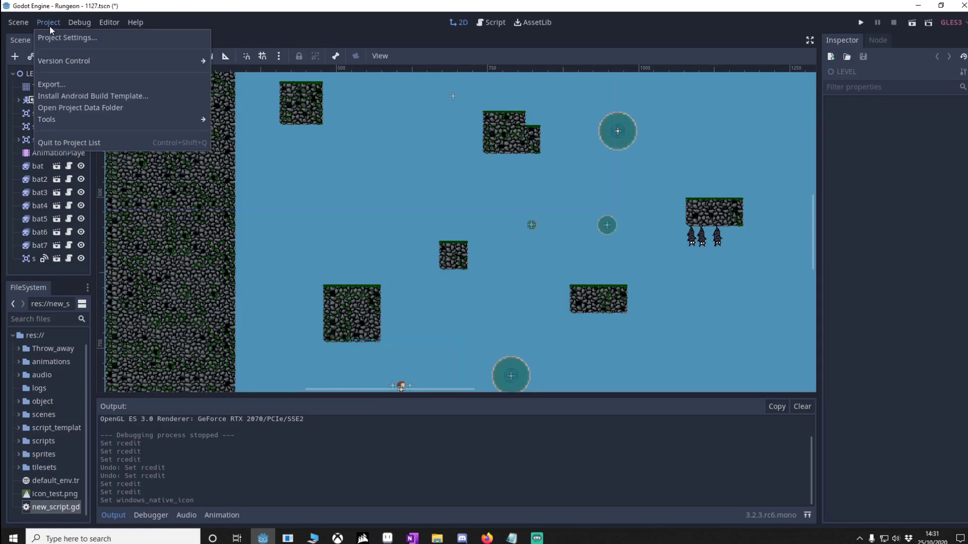
click(67, 86)
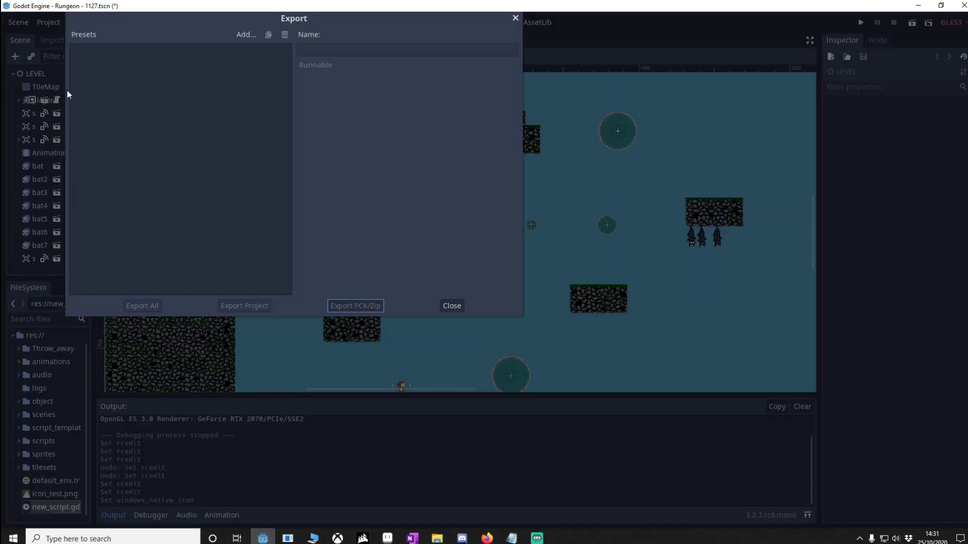
click(240, 35)
click(286, 150)
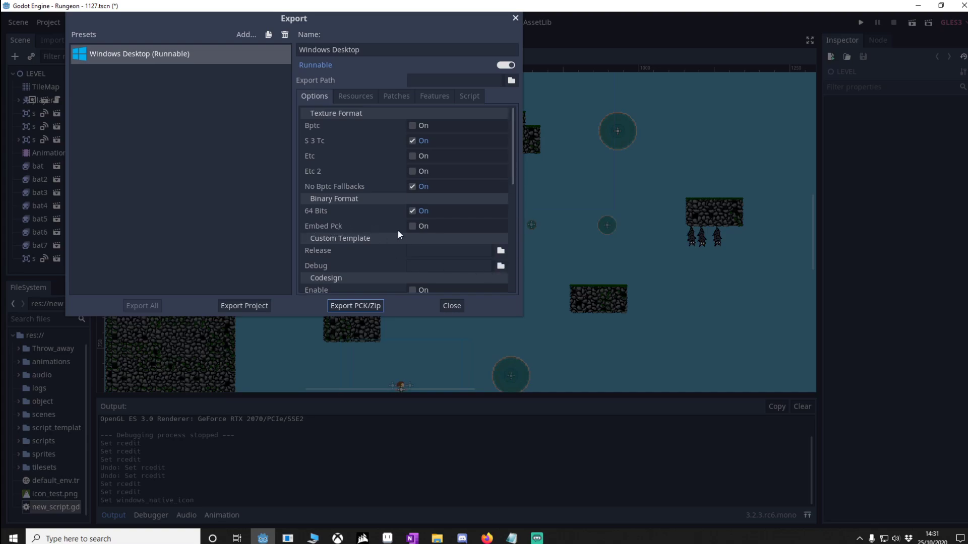
Enable Embed Pck and set icon_test.ico as the preset's application icon
click(412, 226)
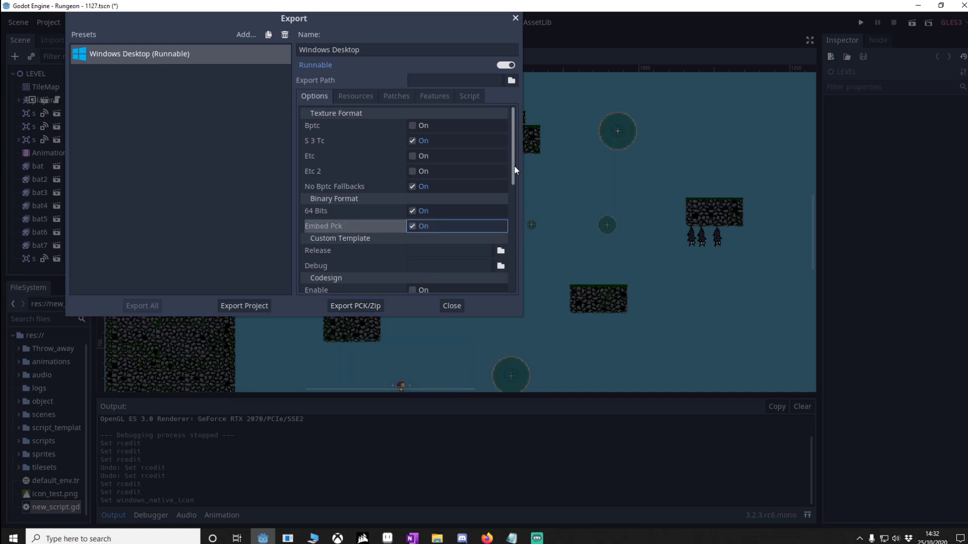
drag(515, 165, 521, 314)
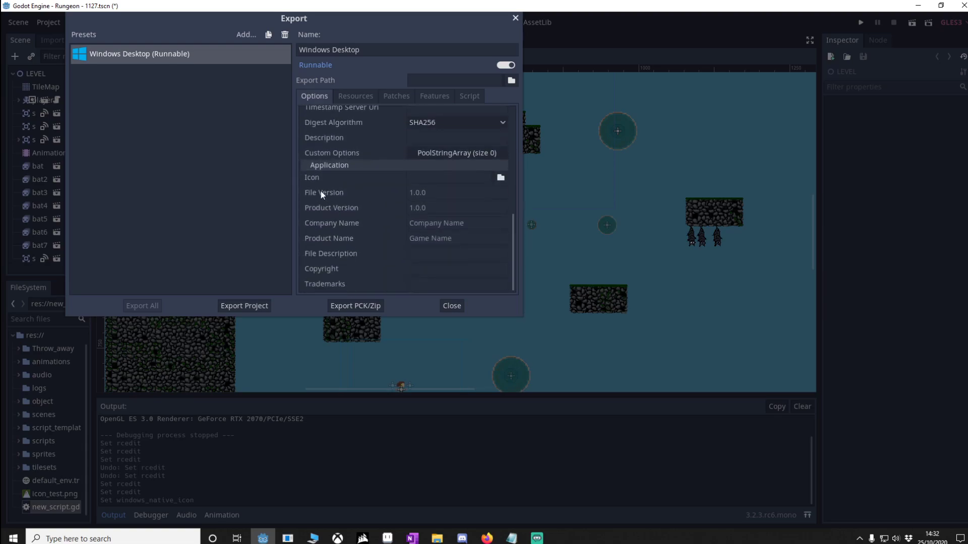
click(501, 178)
click(243, 190)
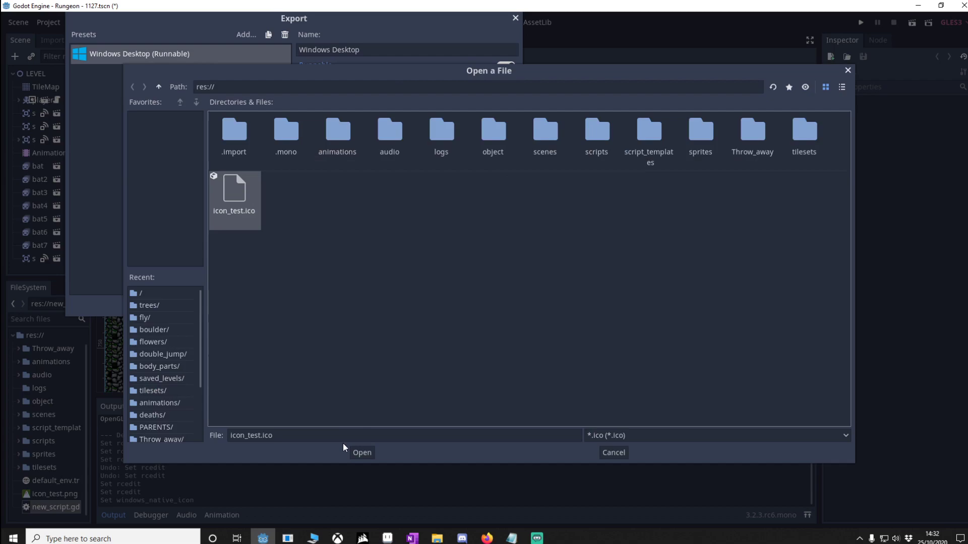
click(359, 453)
Export without debug as rungeon.exe into the desktop Exported_rungeon folder, then close Export
click(244, 314)
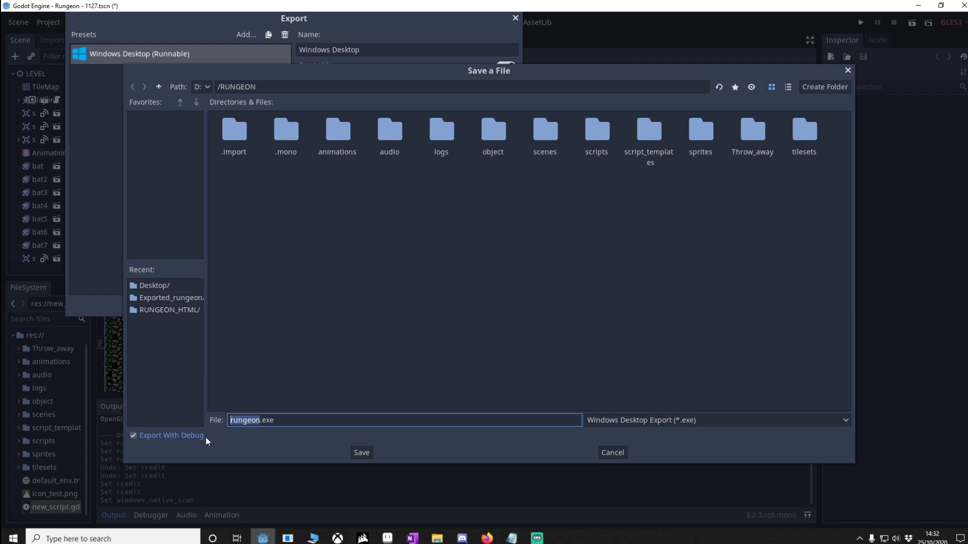
click(134, 435)
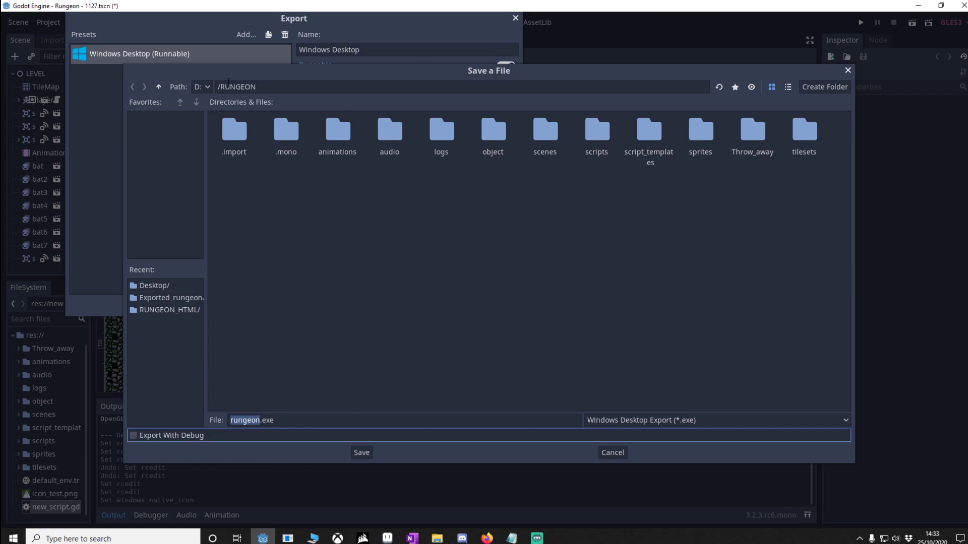
click(354, 420)
text(rungeon.)
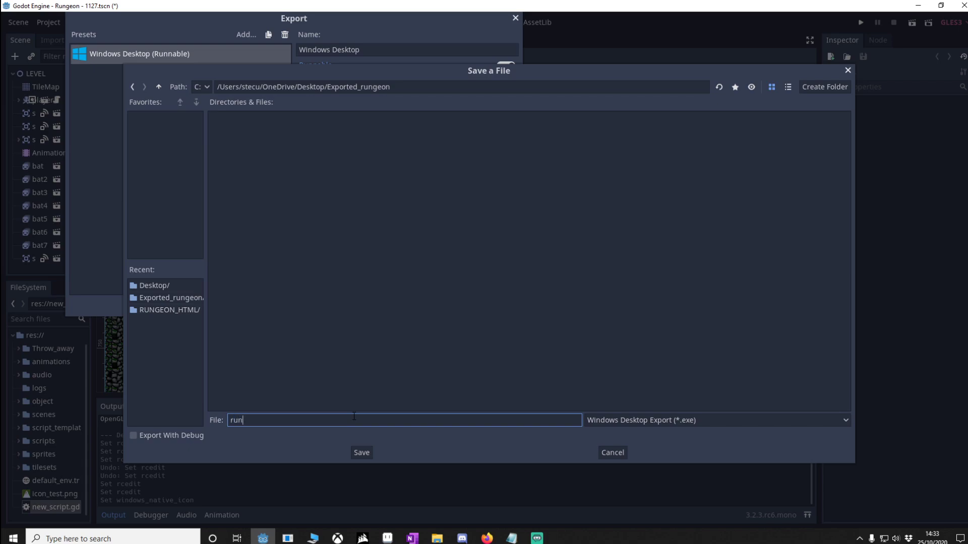
text(exe)
click(361, 453)
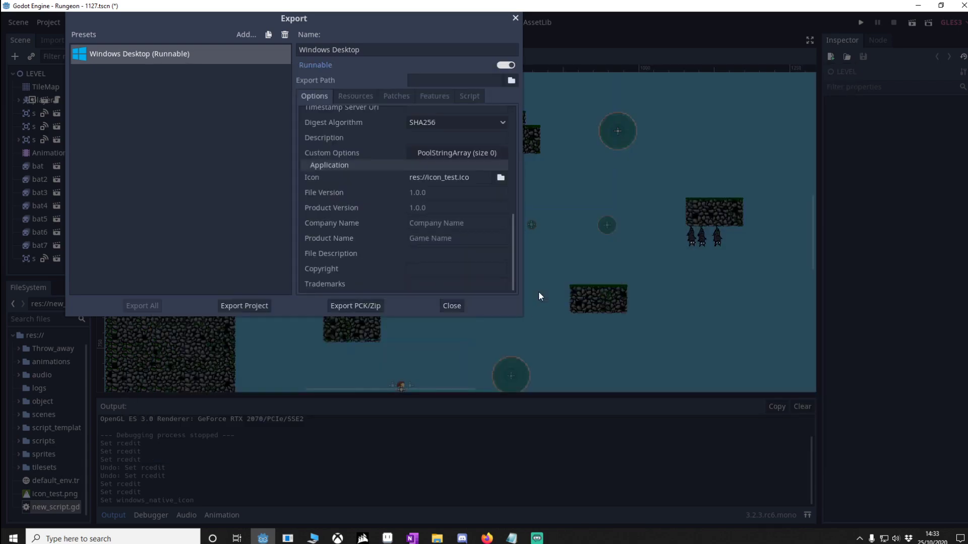
click(450, 306)
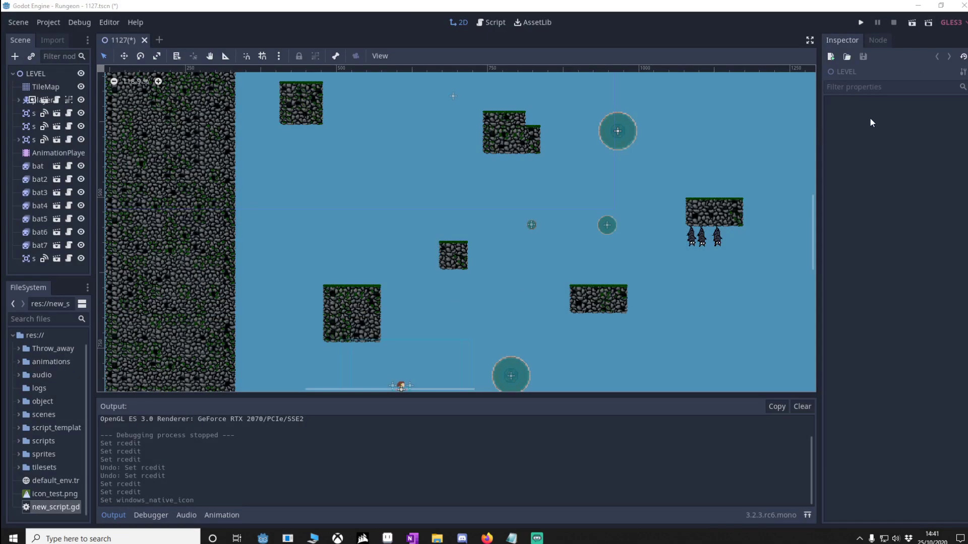
Minimize Godot and open the desktop Exported_rungeon folder to see rungeon.exe
click(919, 6)
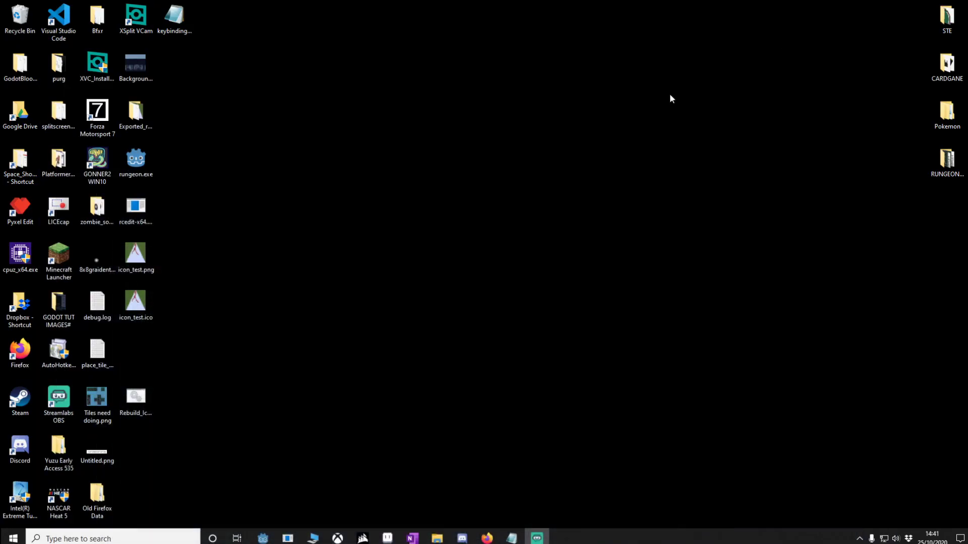
double_click(135, 114)
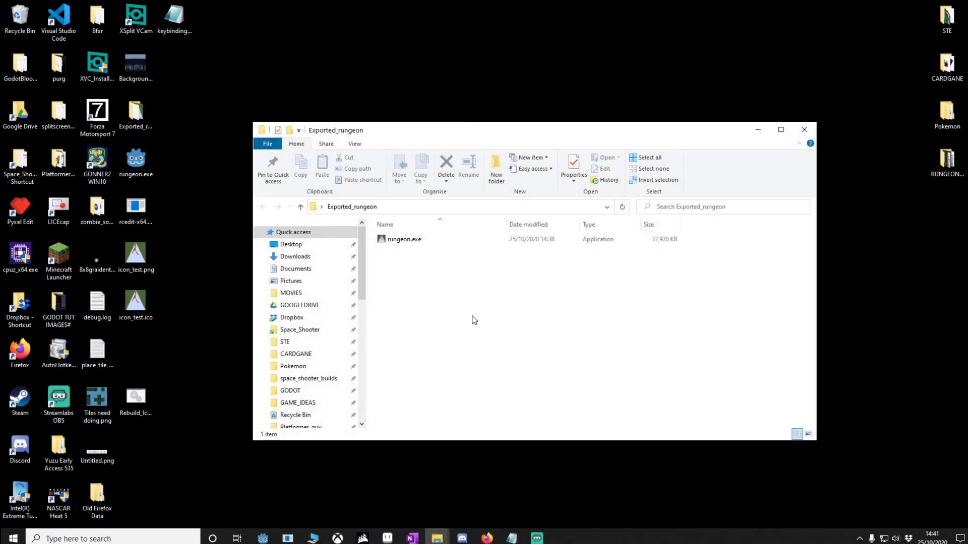